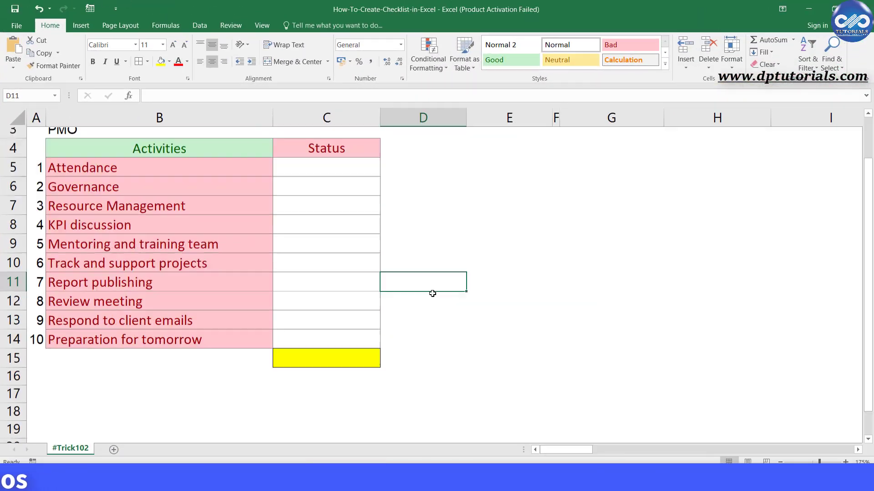
scroll(432, 294, up, 1)
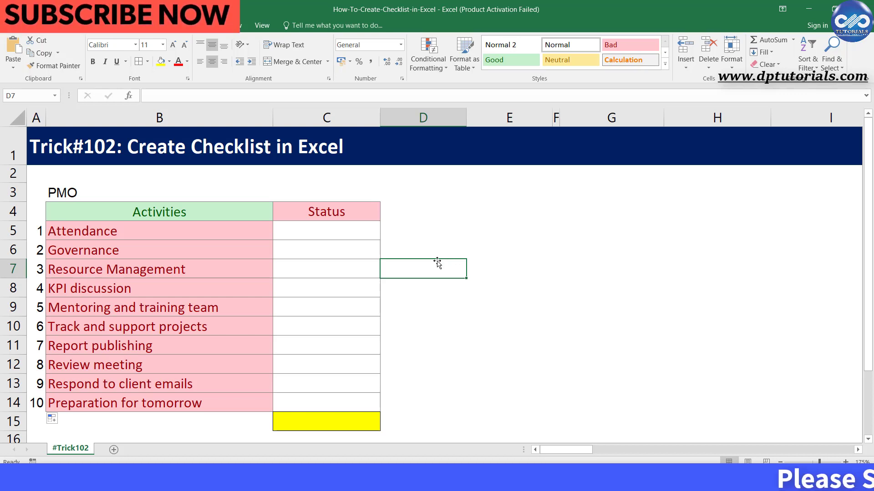
Enable the Developer tab under Main Tabs via Customize the Ribbon and confirm.
right_click(430, 79)
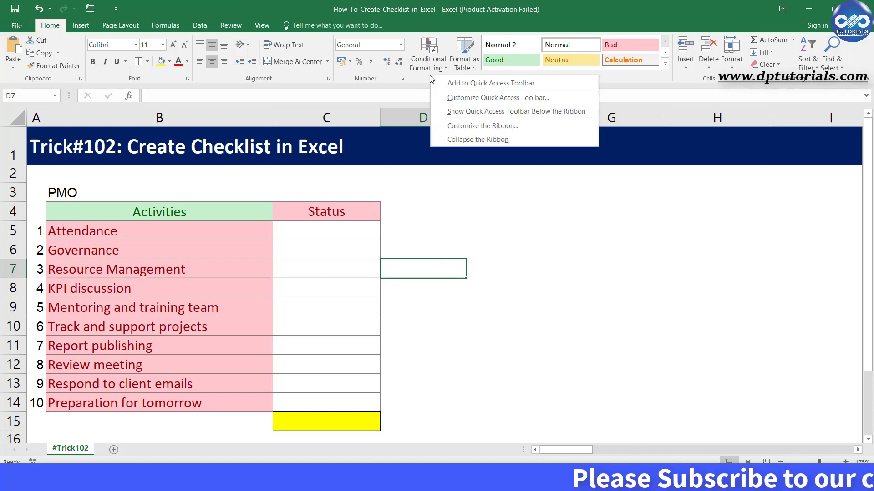
click(527, 125)
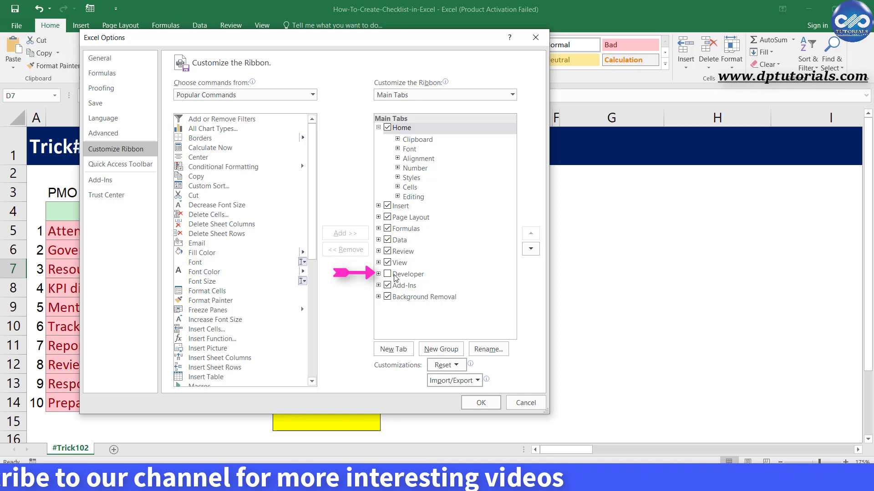
click(388, 275)
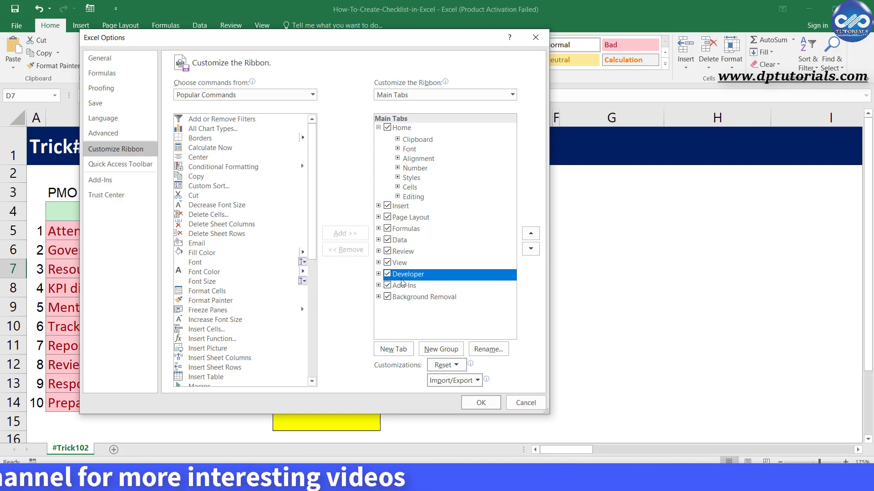
click(480, 404)
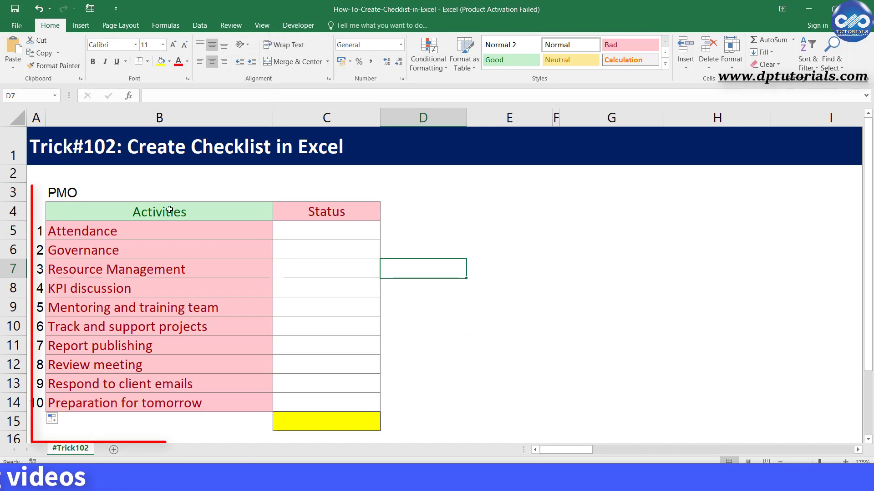
Draw a Check Box form control in cell C5 and shorten its label to Check.
click(92, 212)
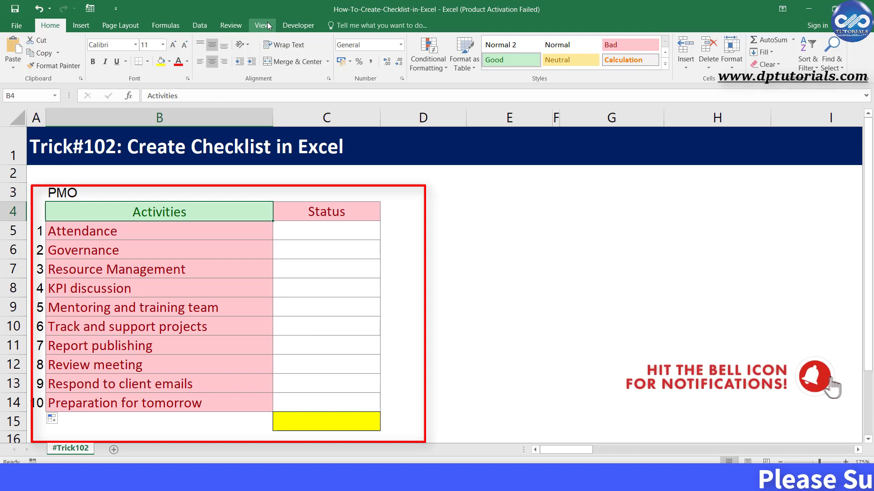
click(291, 25)
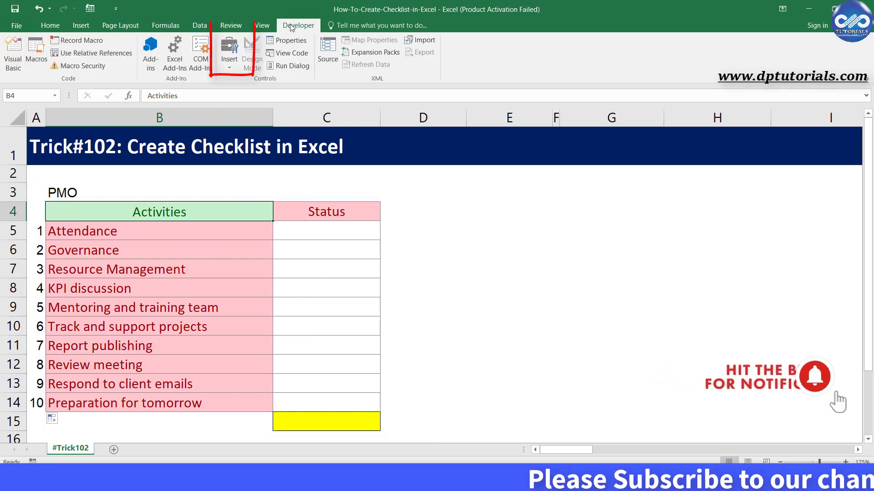
click(230, 48)
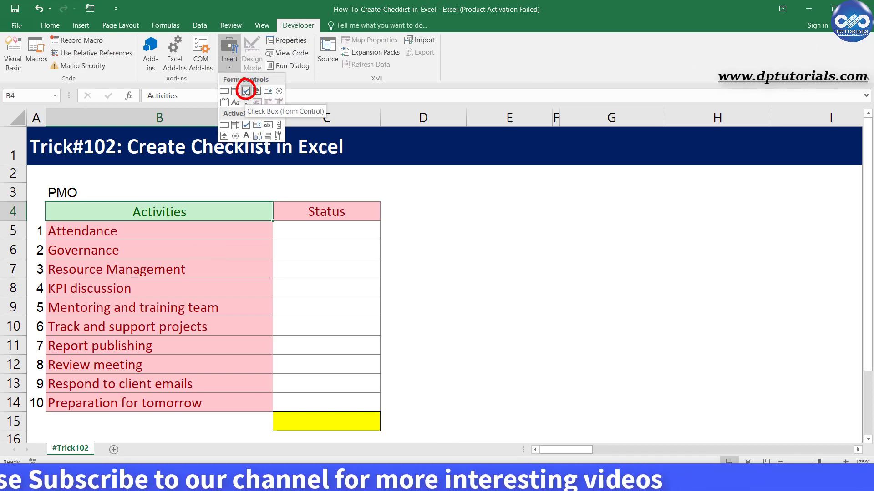
click(245, 93)
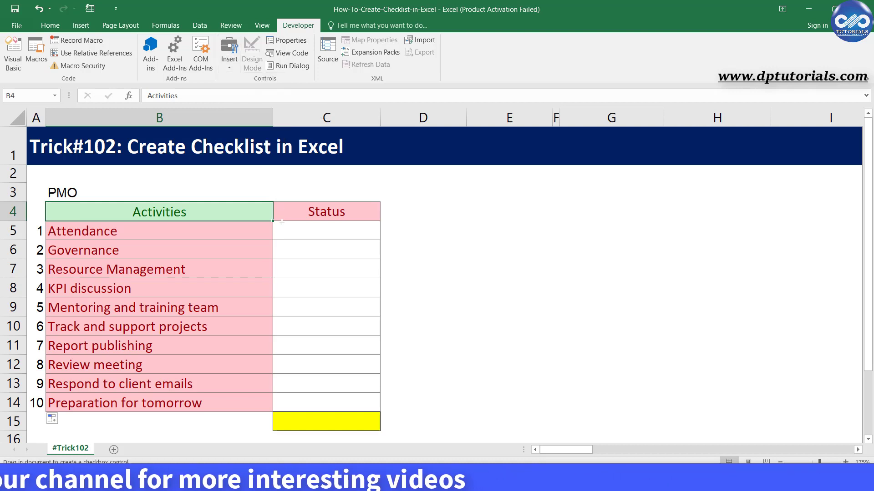
mouse_move(281, 225)
mouse_down()
mouse_move(366, 239)
mouse_move(333, 219)
mouse_up()
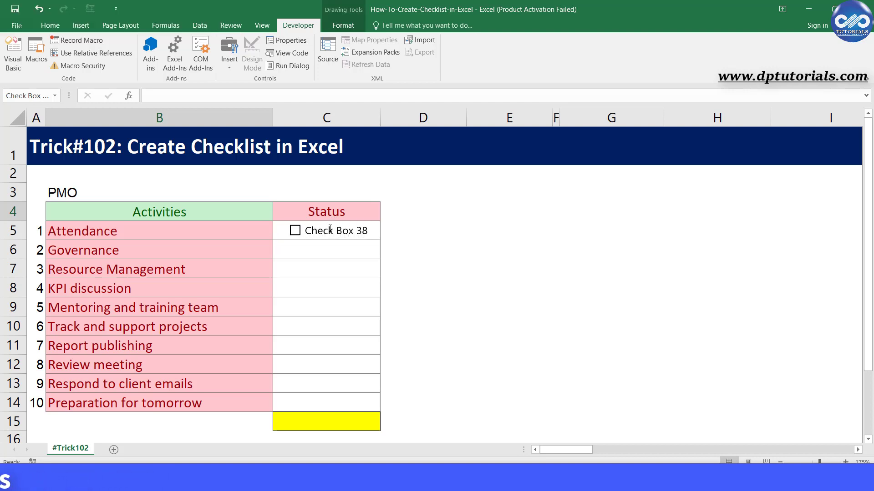
click(333, 231)
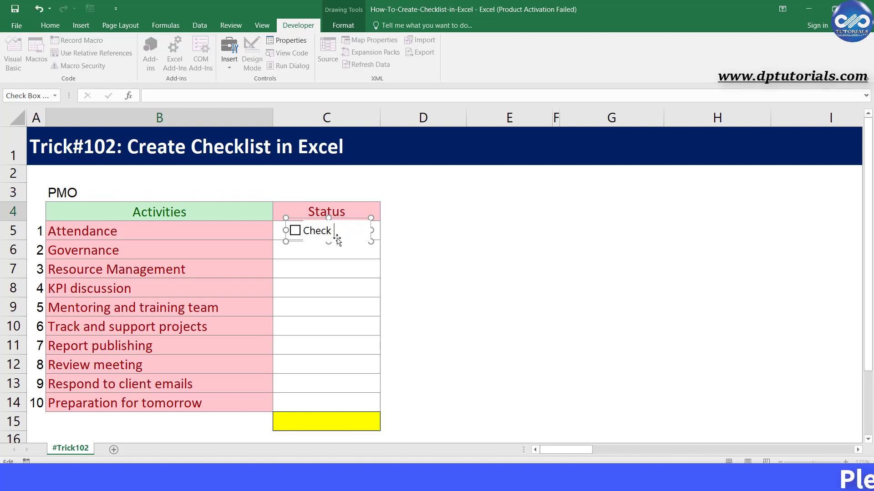
Fill the C5 checkbox down through C14 so every activity row has one.
click(374, 235)
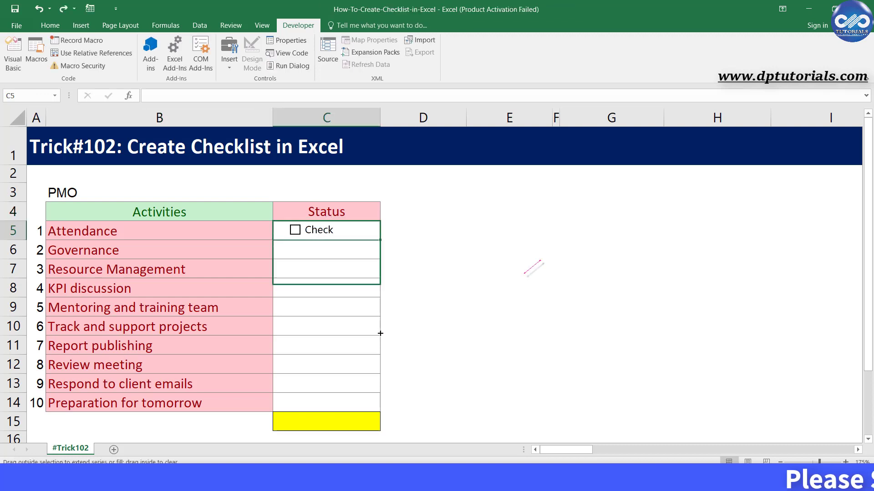
drag(380, 333, 381, 411)
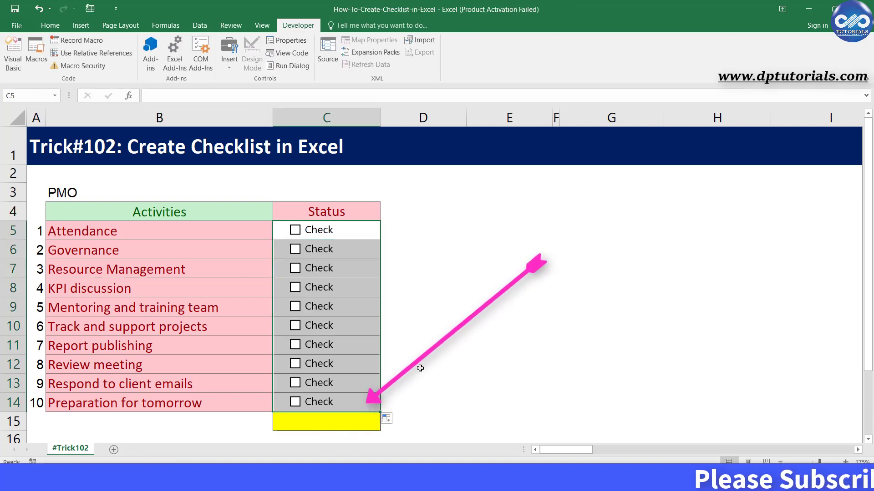
click(414, 282)
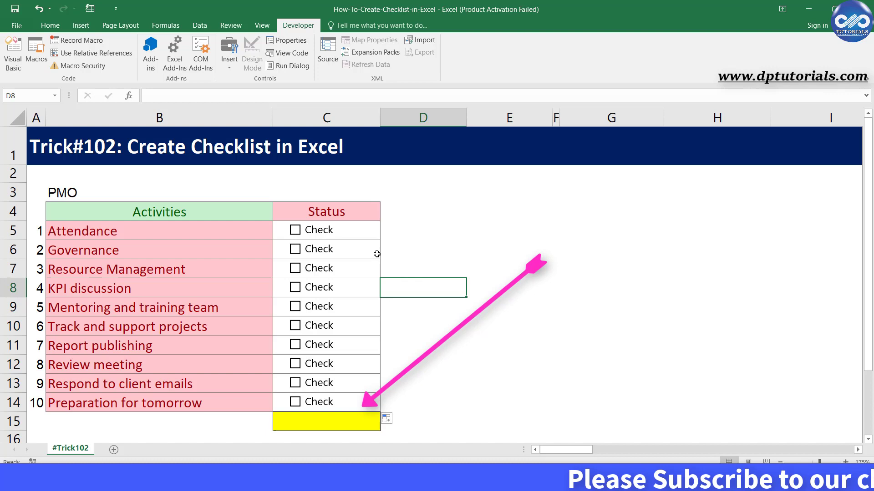
Set the Attendance checkbox's Cell link to $D$5 in Format Control and confirm.
right_click(329, 232)
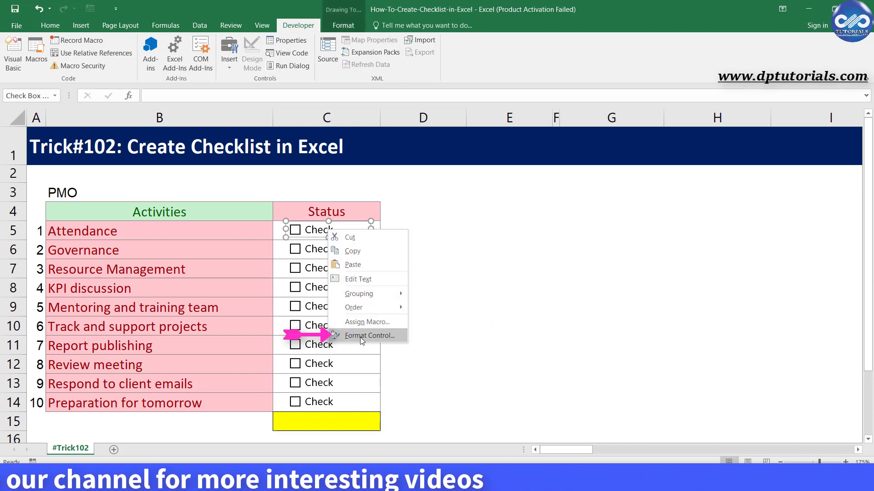
click(401, 338)
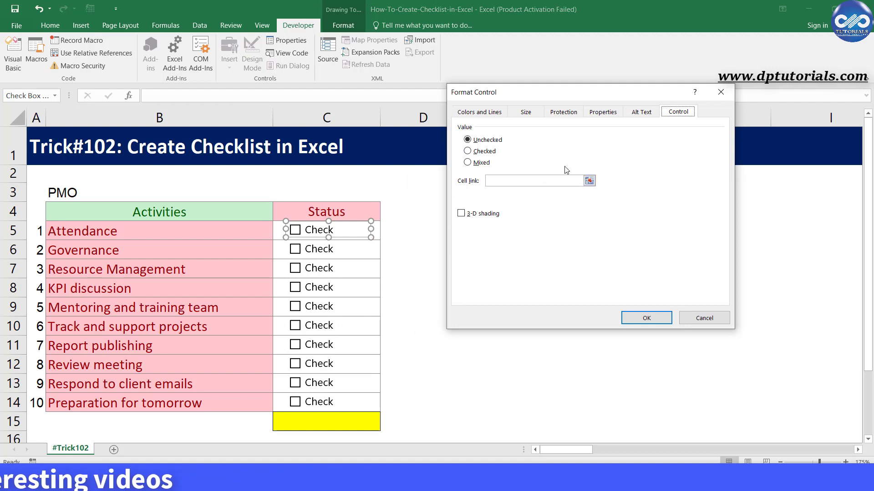
click(536, 180)
click(392, 228)
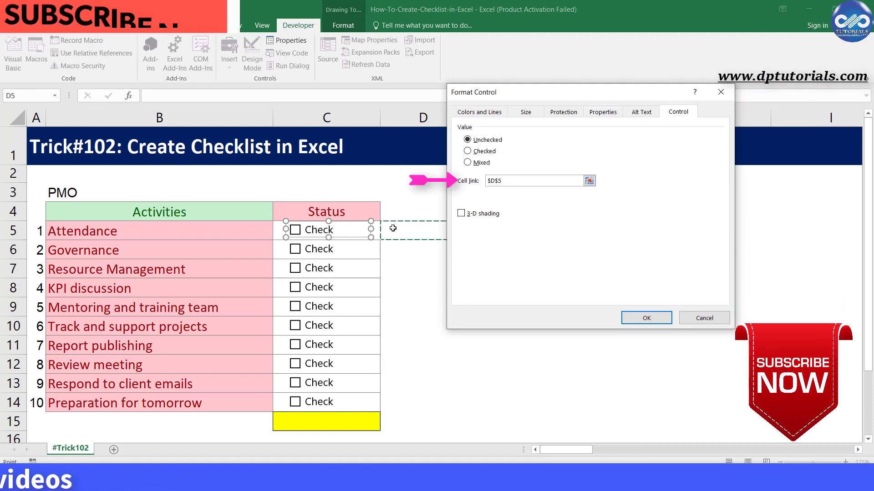
click(633, 321)
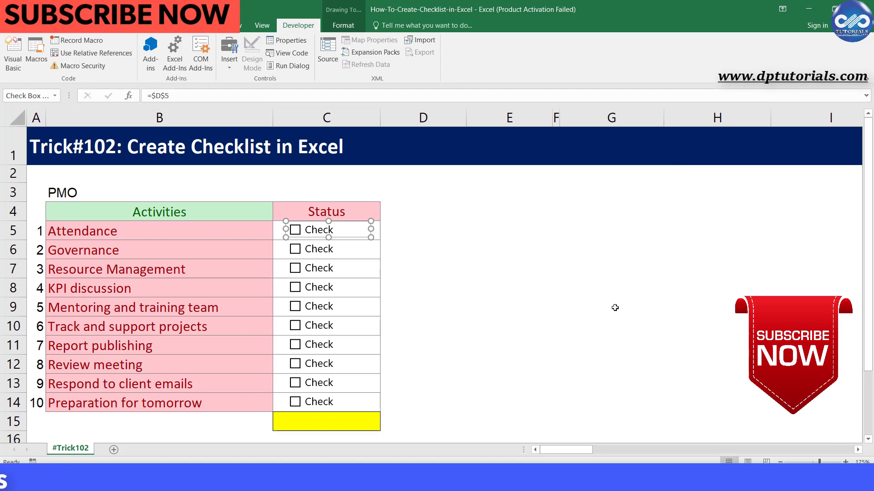
click(610, 288)
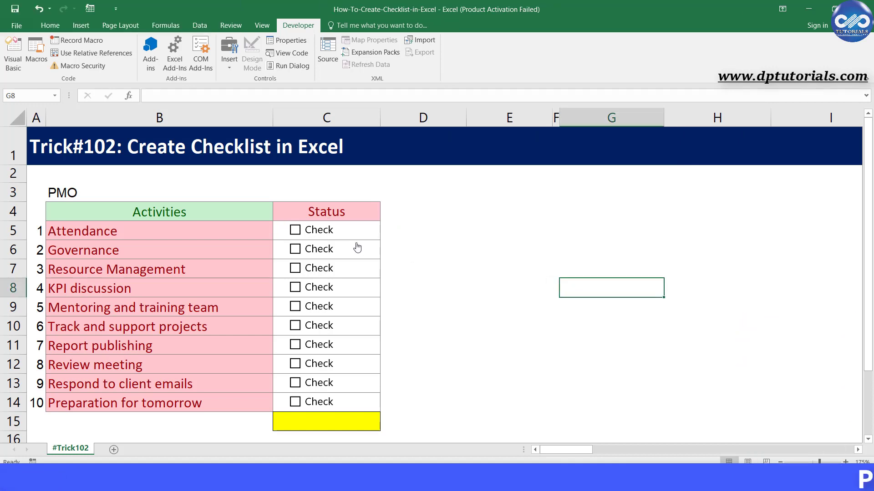
Toggle the Attendance checkbox to verify D5 shows TRUE/FALSE.
click(296, 231)
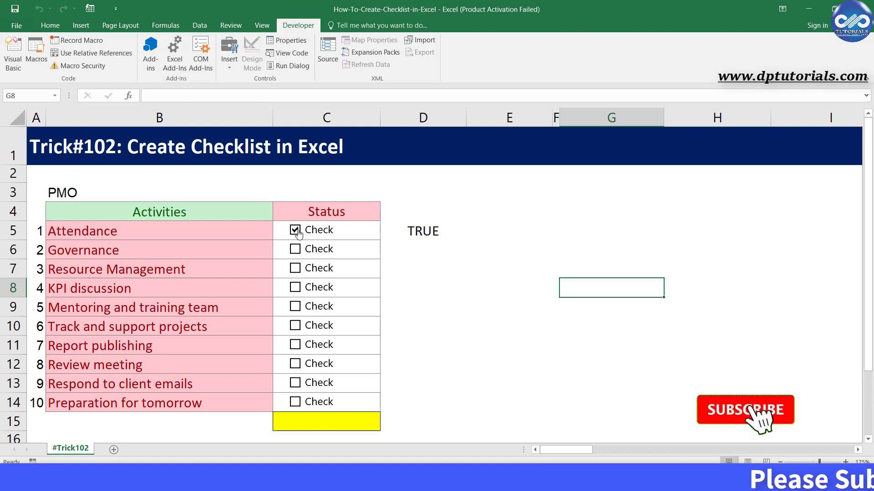
click(295, 231)
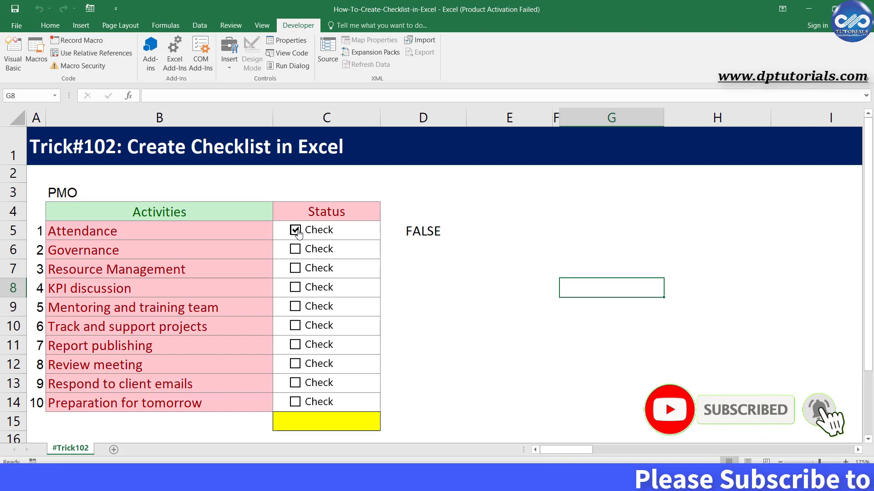
Link the row 6–10 checkboxes to cells D6–D10 through Format Control.
right_click(295, 249)
click(355, 353)
key(Escape)
right_click(295, 268)
click(359, 373)
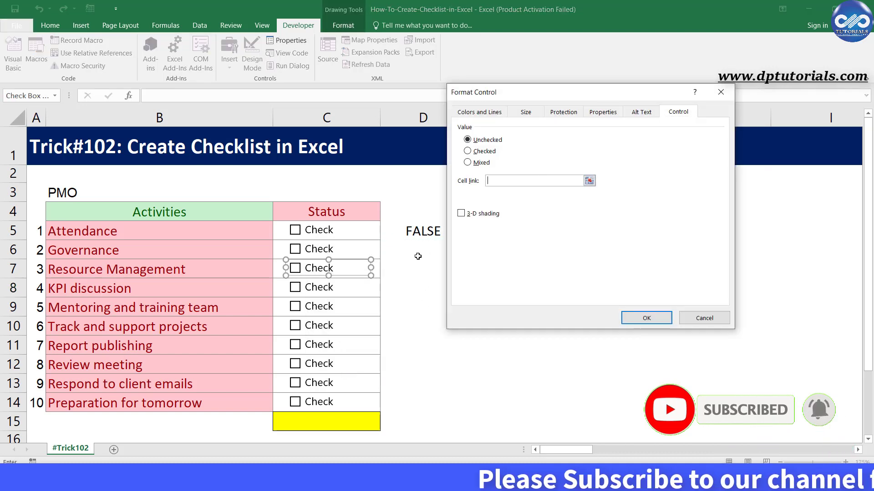
key(Escape)
right_click(295, 287)
click(359, 391)
key(Escape)
right_click(295, 306)
click(359, 411)
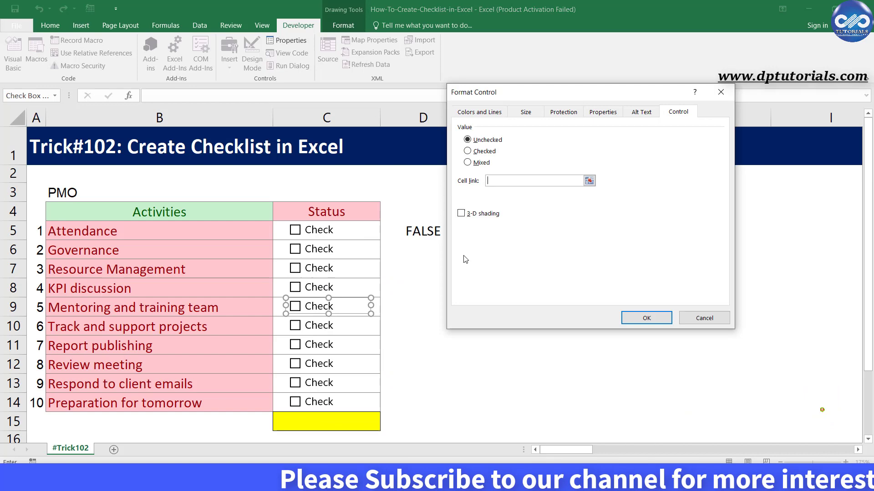
key(Escape)
right_click(295, 325)
click(359, 430)
key(Escape)
Link the row 11–14 checkboxes to cells D11–D14 through Format Control.
right_click(295, 345)
click(362, 457)
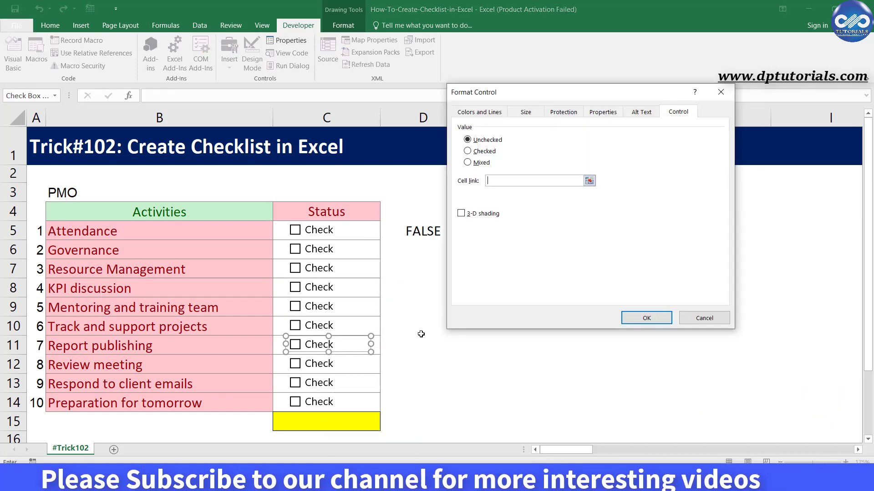
key(Escape)
right_click(295, 364)
click(361, 356)
key(Escape)
right_click(295, 383)
click(363, 374)
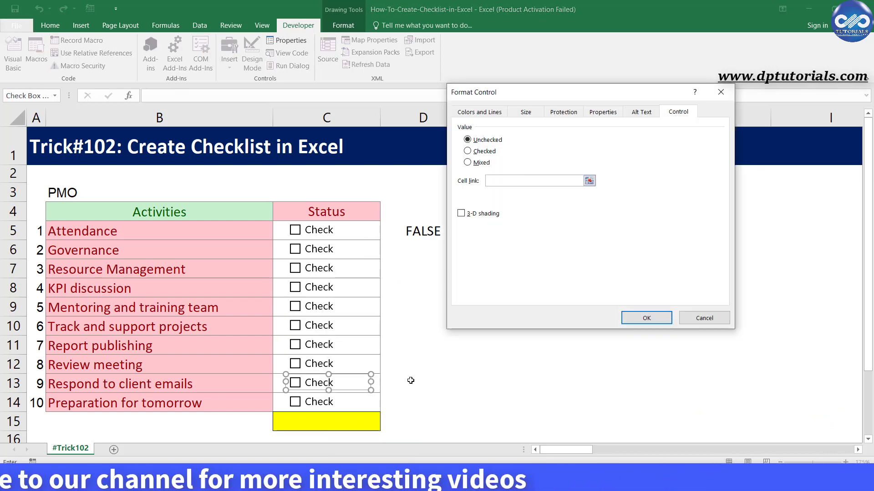
key(Escape)
right_click(296, 402)
click(363, 394)
key(Return)
Tick the Attendance and Governance checkboxes as done, leaving column D showing TRUE/FALSE.
click(295, 230)
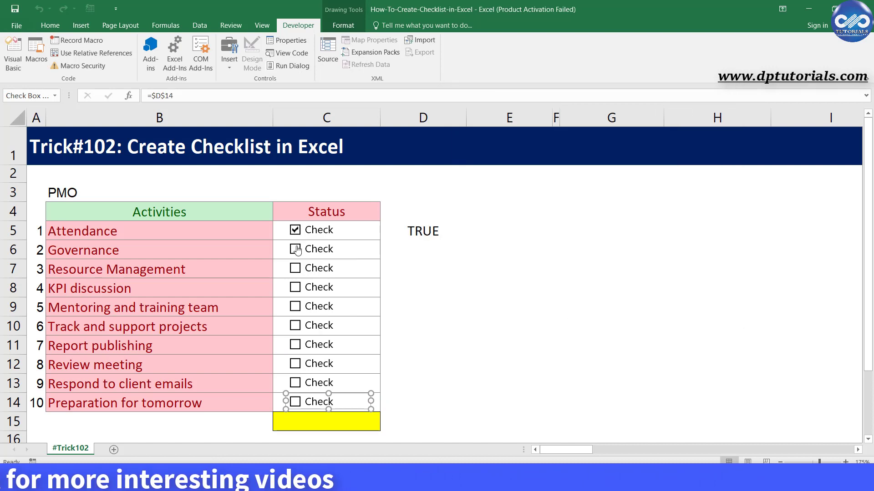
click(295, 249)
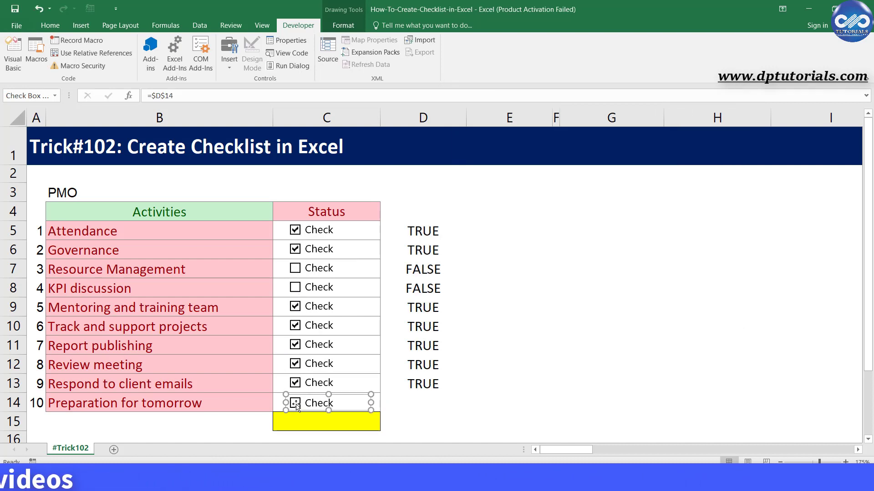
key(Escape)
click(510, 364)
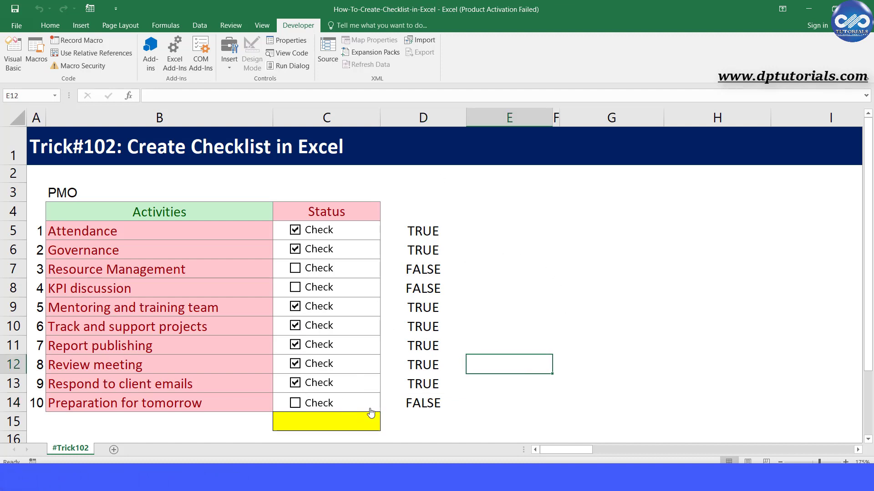
Enter the label Total Completed>>> in cell B15.
click(352, 422)
click(255, 426)
text(Total Compl)
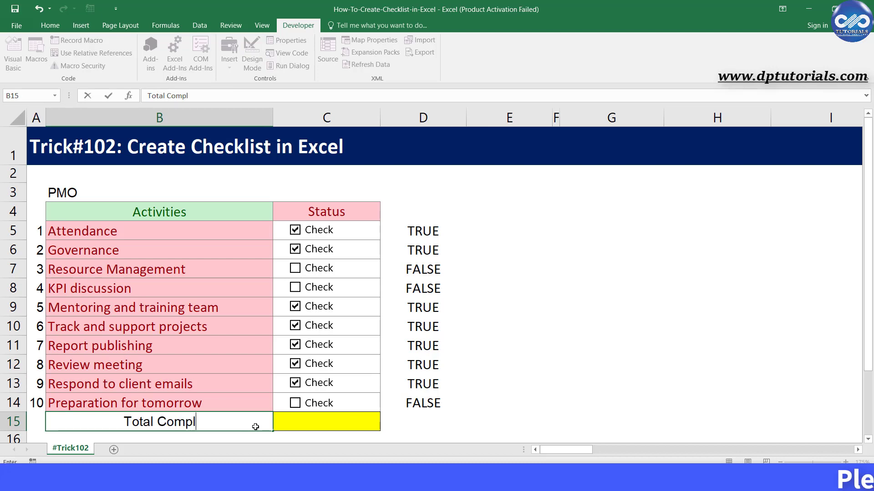
text(eted)
scroll(237, 382, down, 1)
key(Return)
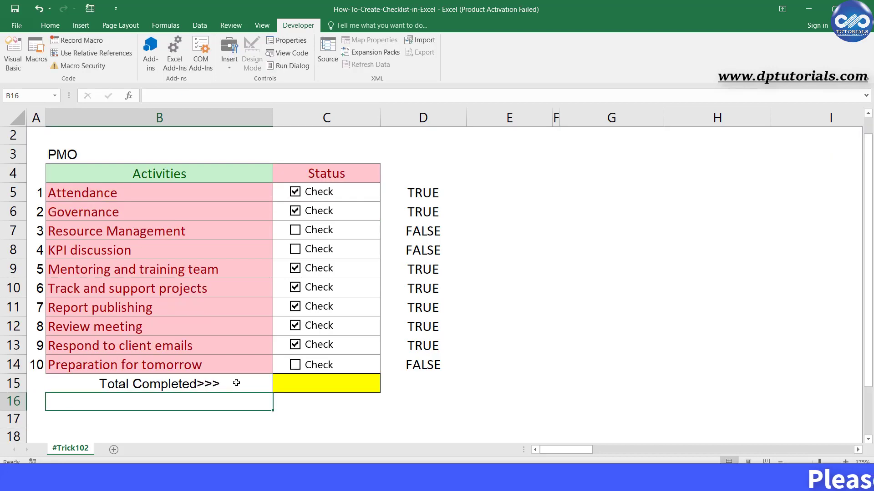
click(49, 25)
Enter =COUNTIFS(D5:D14,"TRUE") in C15, returning 7 completed activities.
click(331, 383)
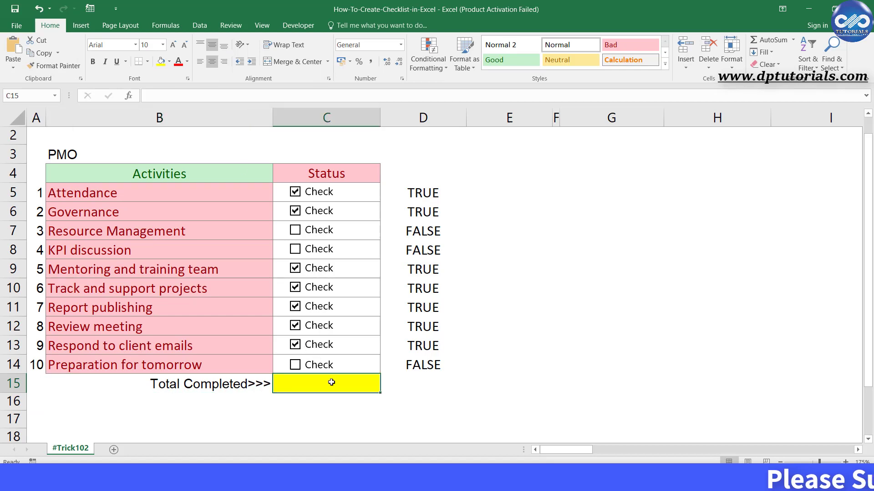
text(=COU)
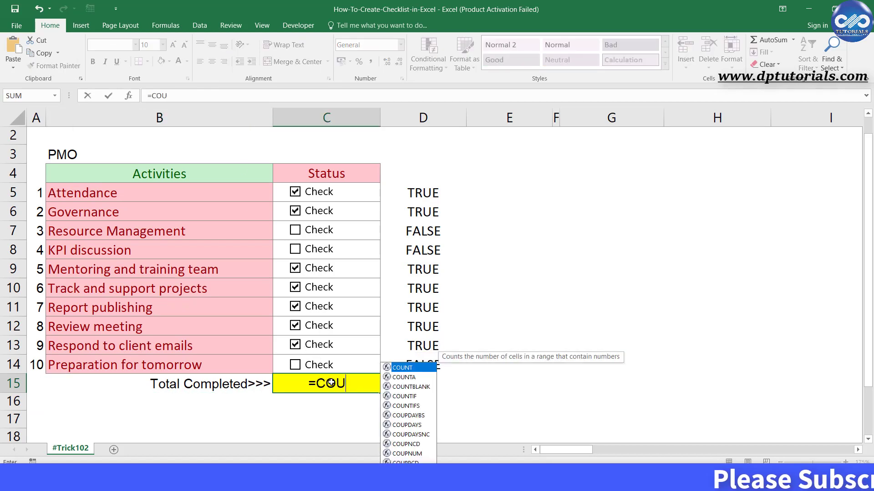
text(NTIFS()
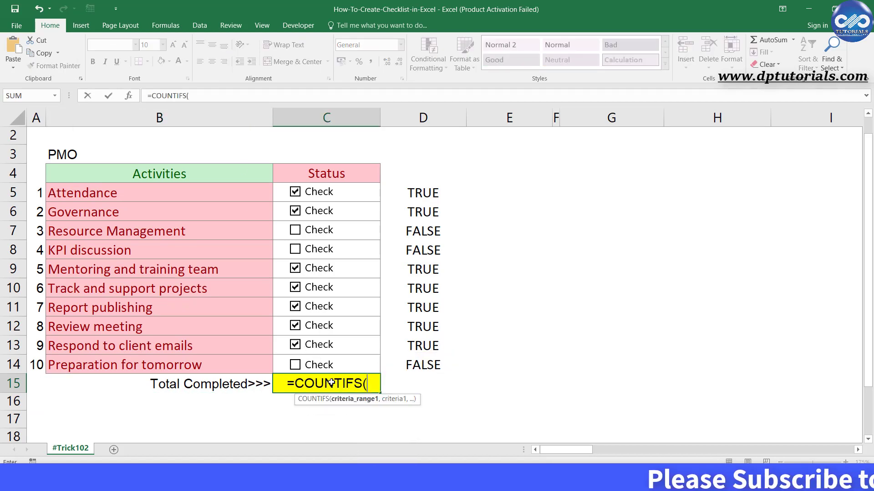
drag(404, 199, 422, 360)
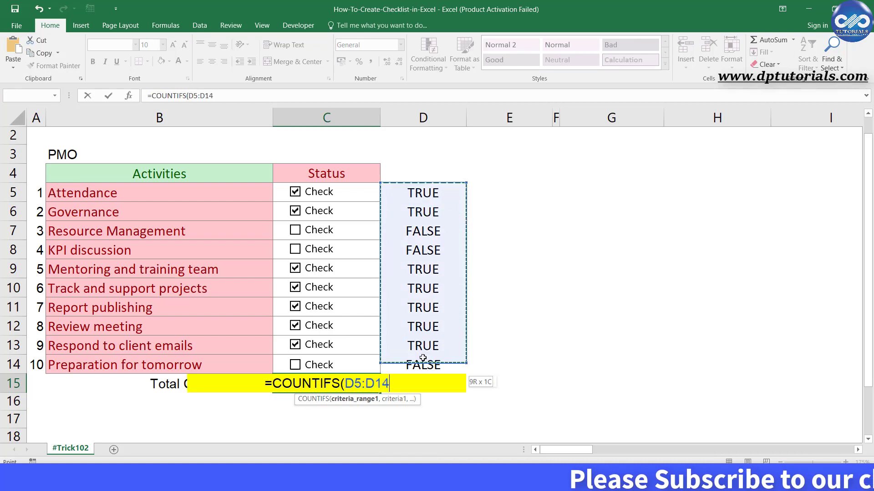
text(,)
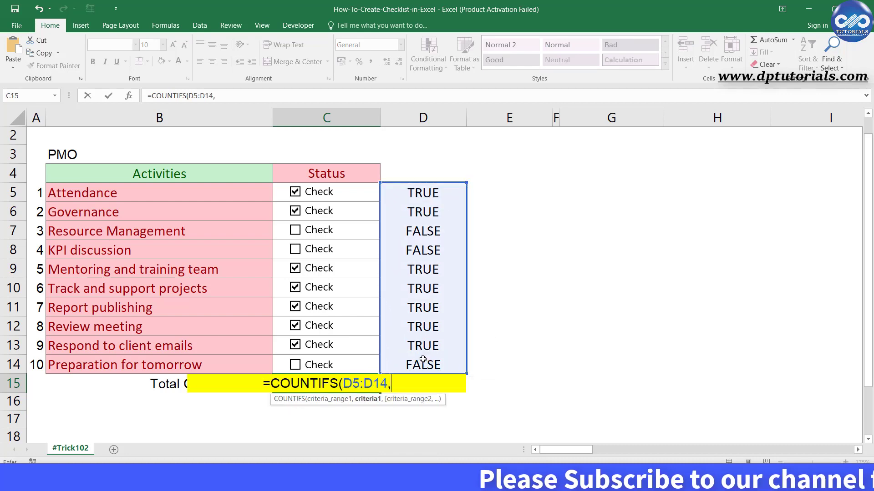
text("TRUE)
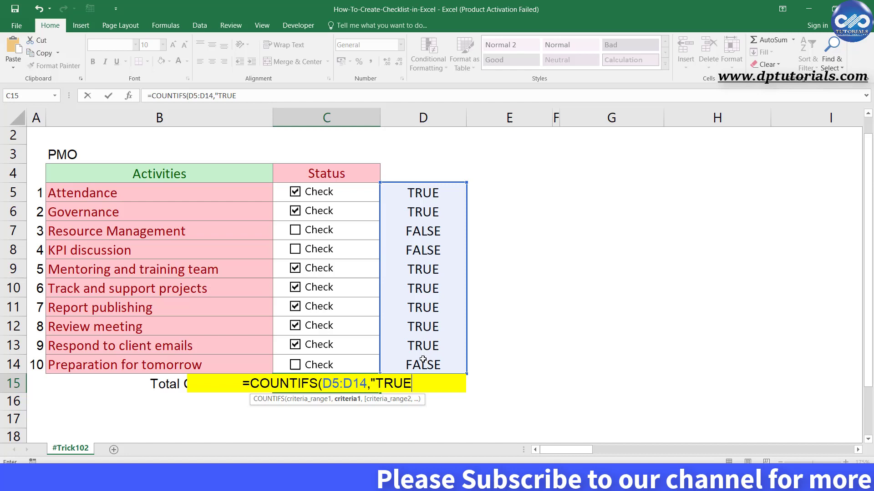
text(")
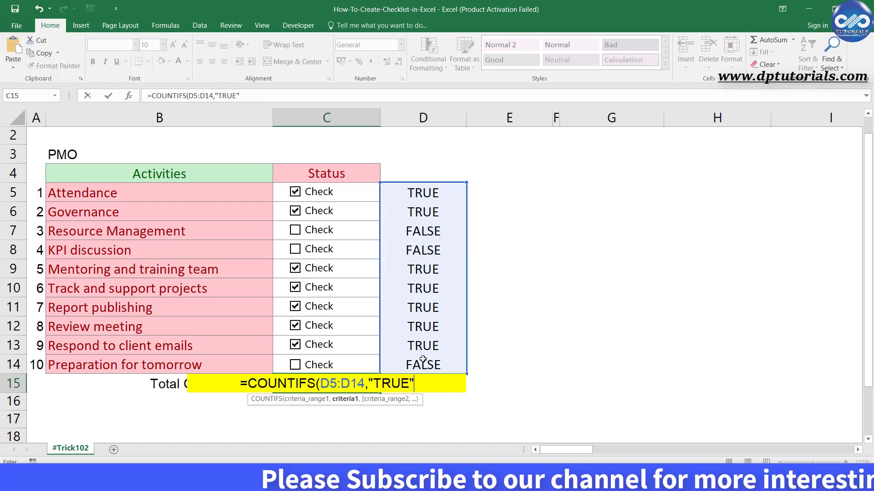
key(Return)
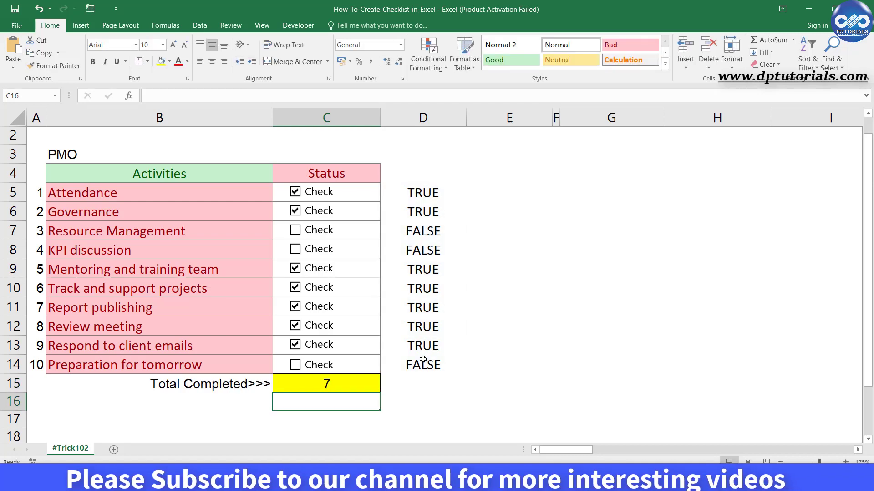
Increase the font size of the total in C15.
click(356, 380)
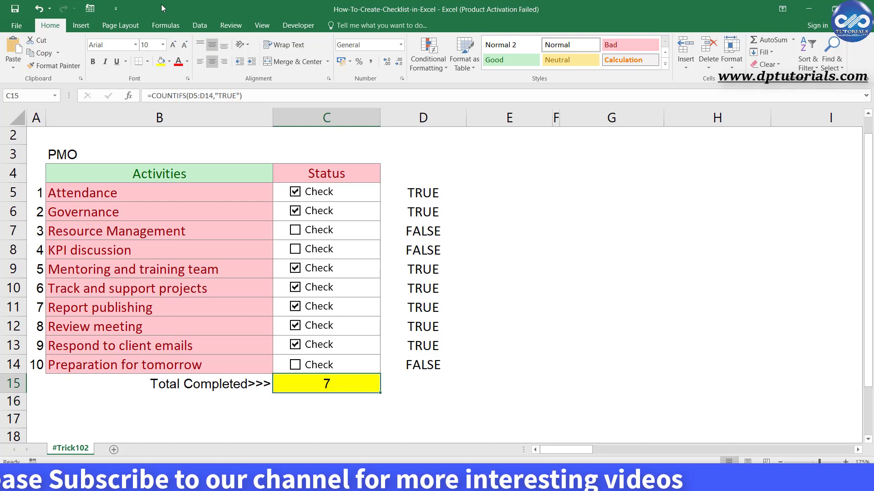
click(173, 47)
click(173, 46)
click(526, 356)
click(327, 385)
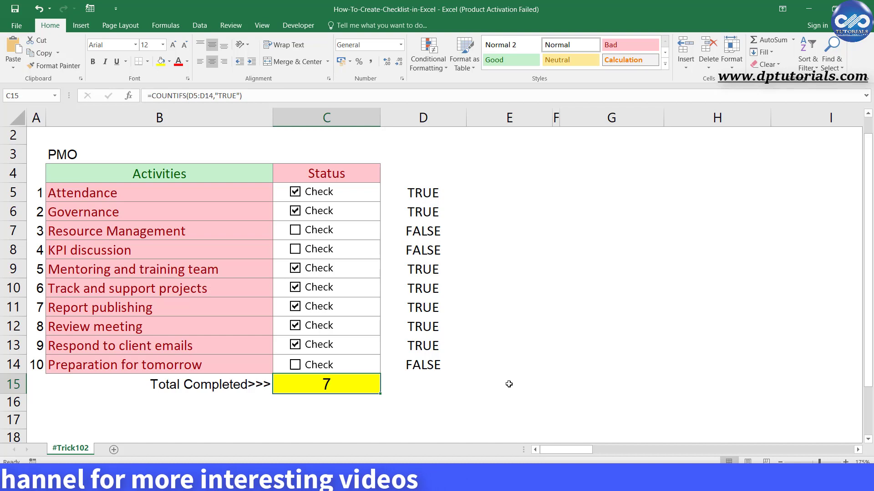
scroll(509, 384, up, 1)
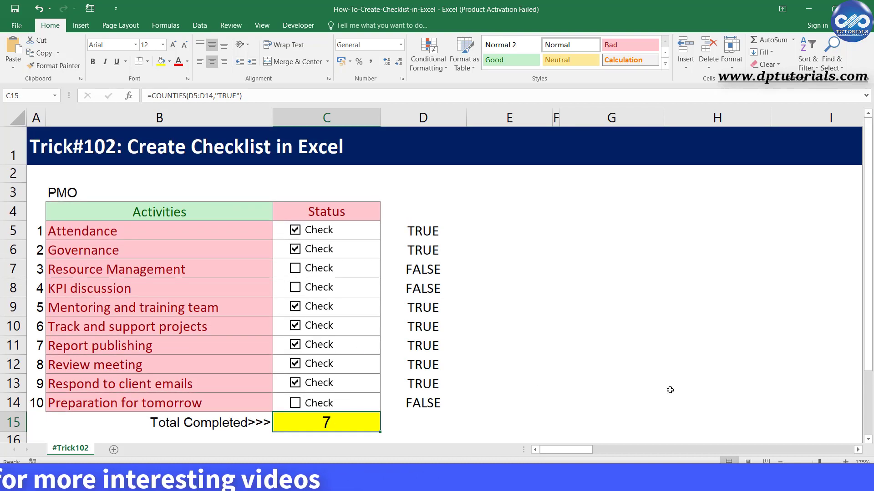